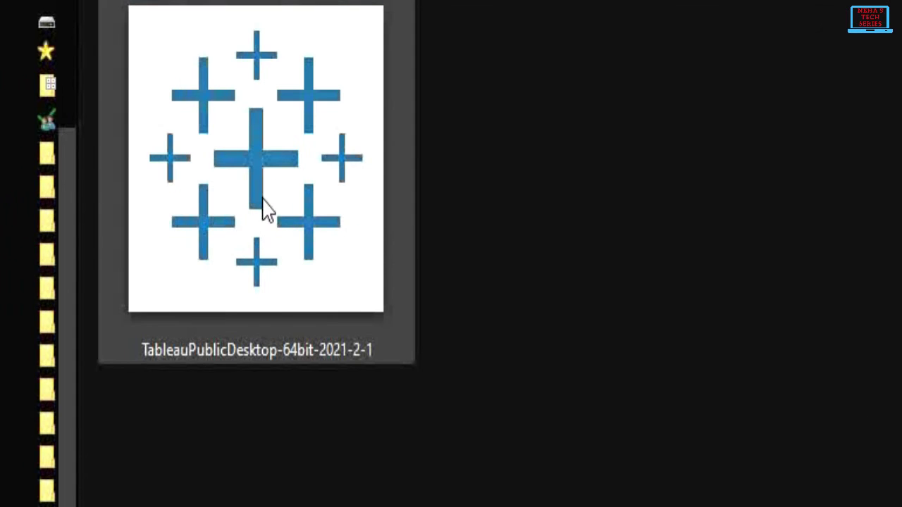
Run the TableauPublicDesktop-64bit-2021-2-1 installer and allow it past the security warning
{"action": "mouse_move", "coordinate": [166, 190]}
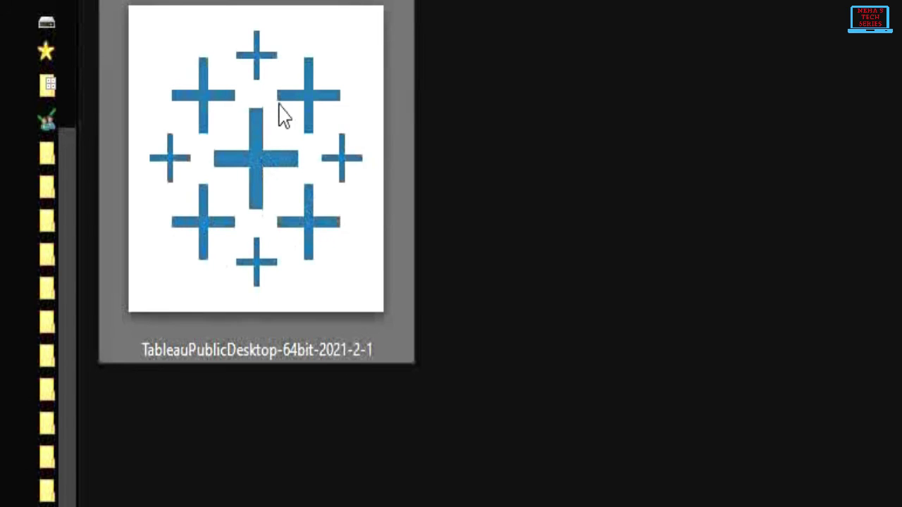
{"action": "right_click", "coordinate": [279, 104]}
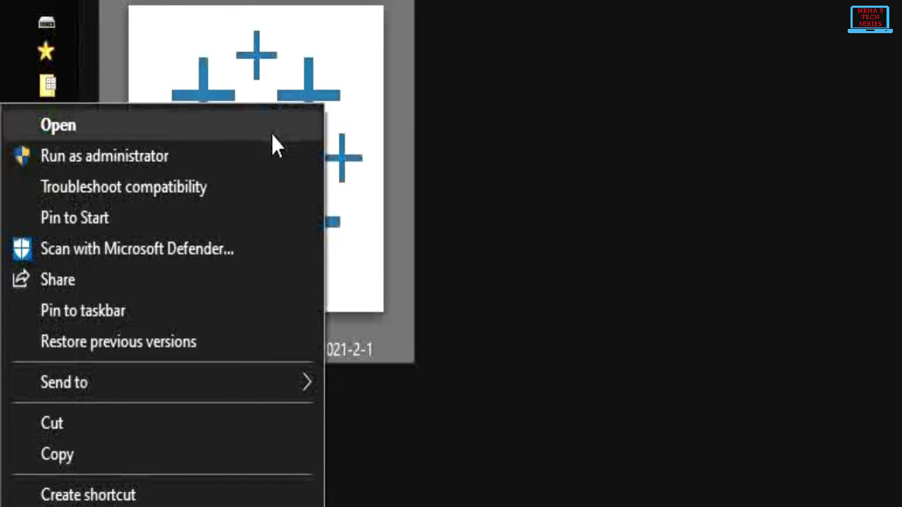
{"action": "left_click", "coordinate": [271, 133]}
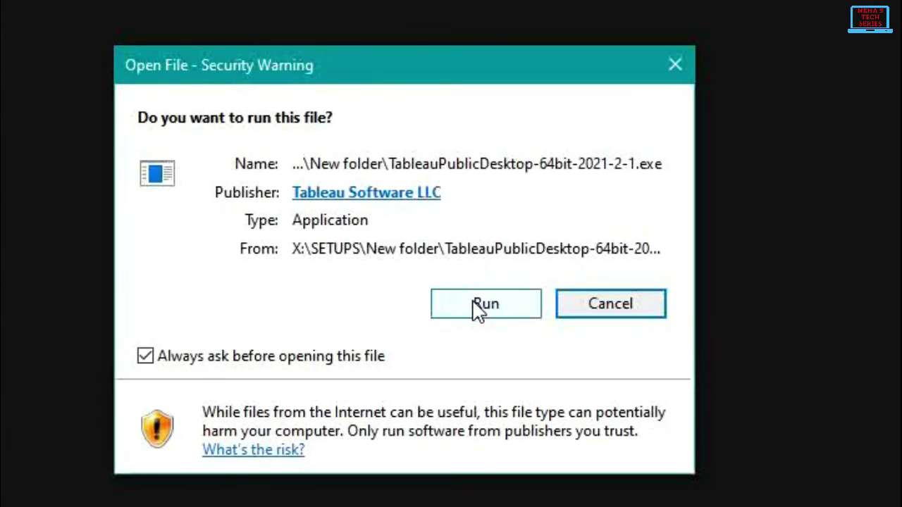
{"action": "left_click", "coordinate": [477, 308]}
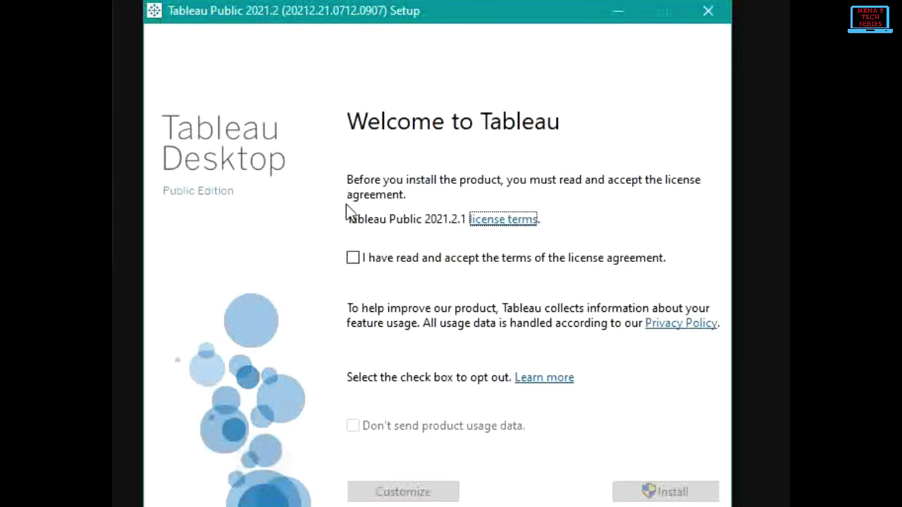
Accept the license agreement, opt out of sending product usage data, and install Tableau Public
{"action": "left_click", "coordinate": [353, 258]}
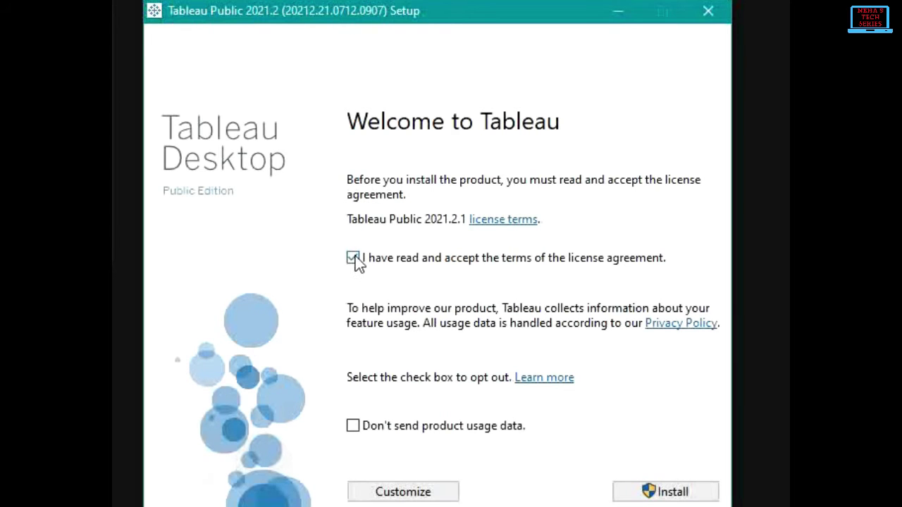
{"action": "left_click", "coordinate": [361, 427]}
{"action": "left_click", "coordinate": [639, 496]}
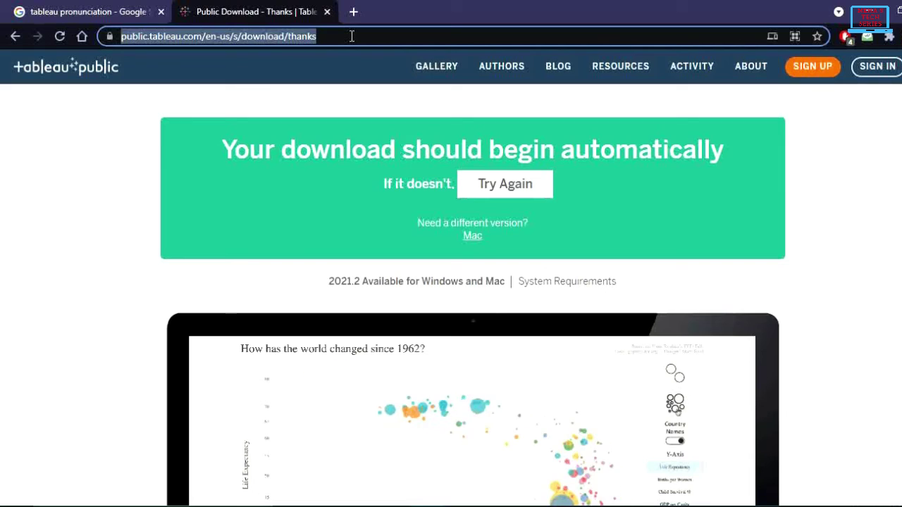
Go to aishe.nic.in in the browser and open the College page of the Directory of Institutions
{"action": "type", "text": "aishe"}
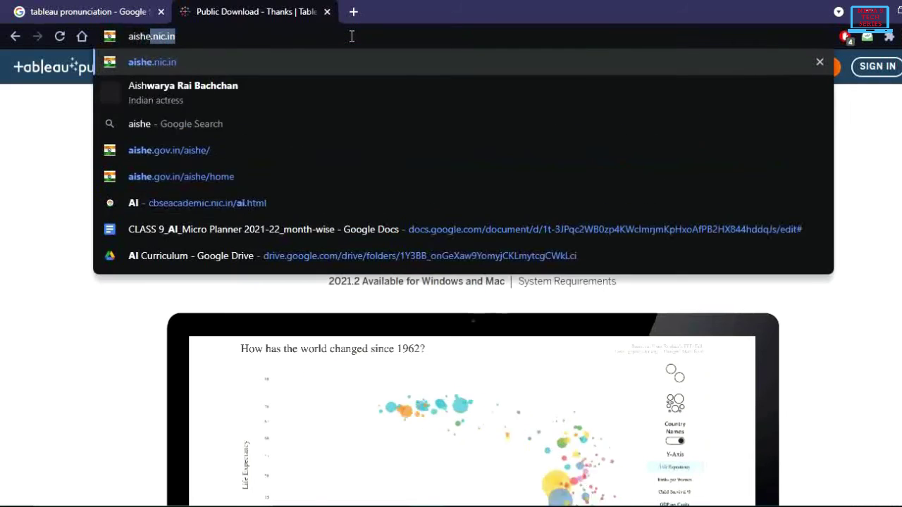
{"action": "type", "text": ".nic.in"}
{"action": "key", "text": "Return"}
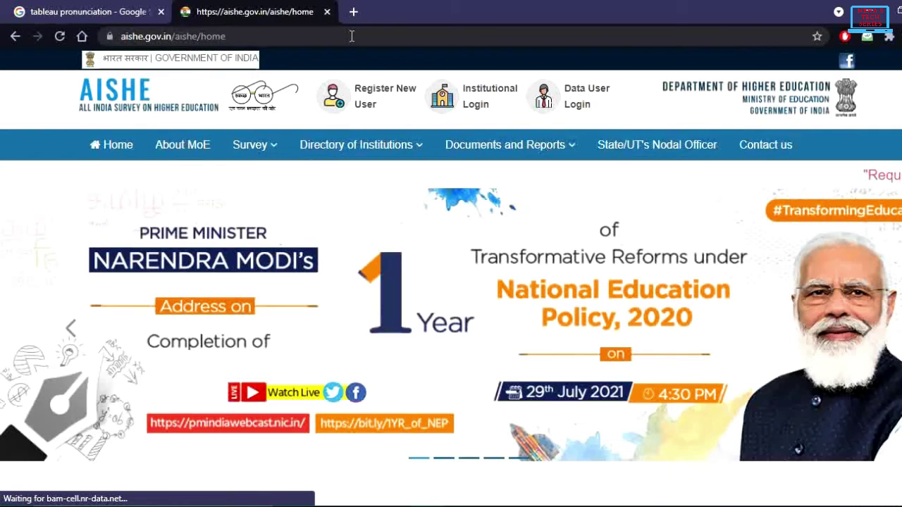
{"action": "mouse_move", "coordinate": [397, 160]}
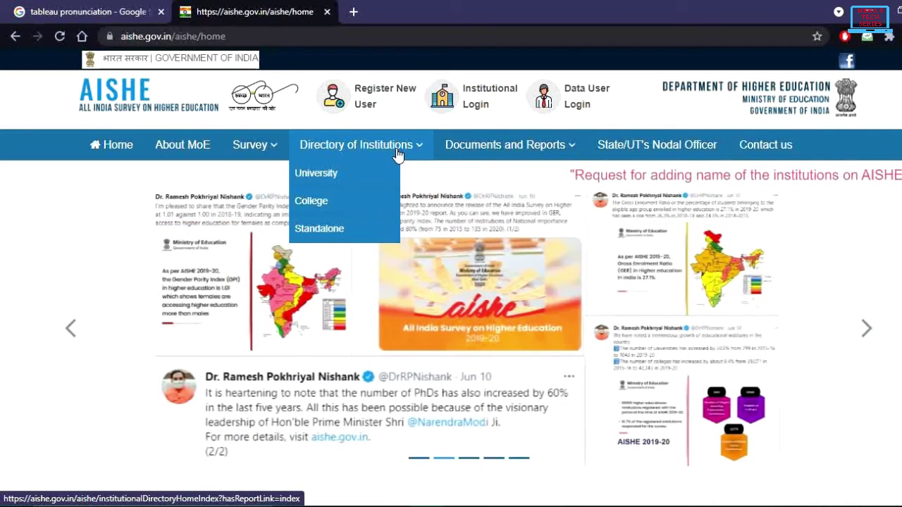
{"action": "left_click", "coordinate": [311, 200]}
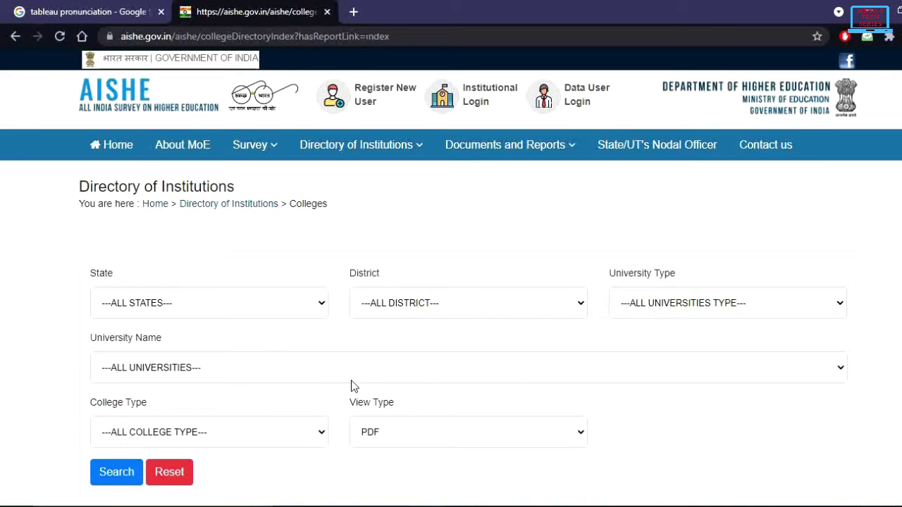
Search the college directory with the view type set to EXCEL and save the resulting worksheet under its suggested name
{"action": "left_click", "coordinate": [485, 442]}
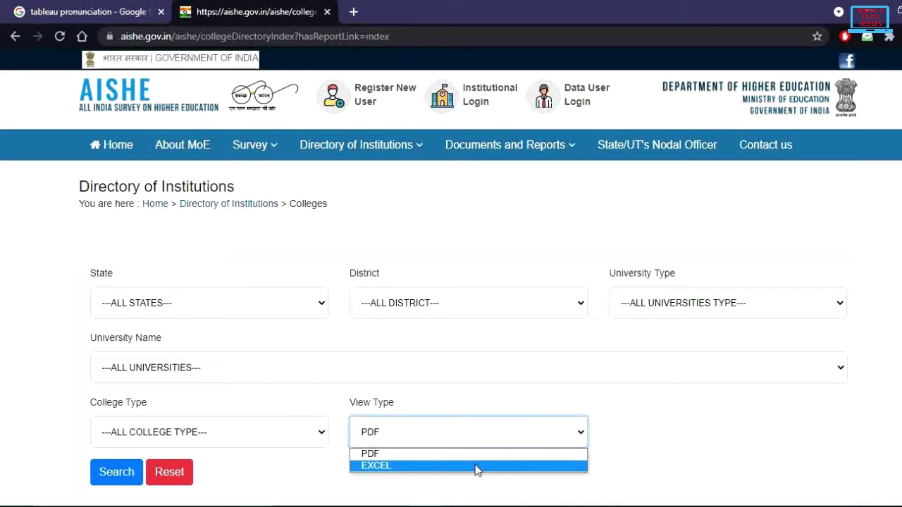
{"action": "left_click", "coordinate": [477, 467]}
{"action": "left_click", "coordinate": [107, 473]}
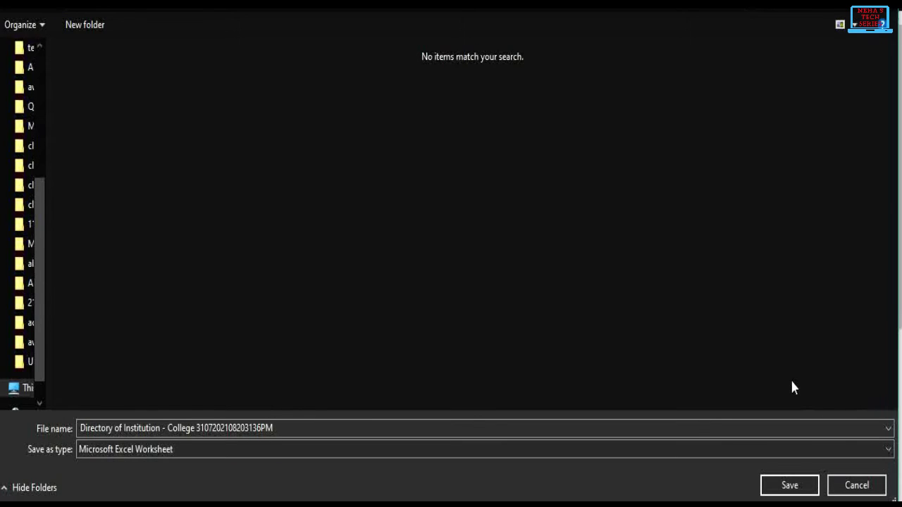
{"action": "left_click", "coordinate": [782, 488]}
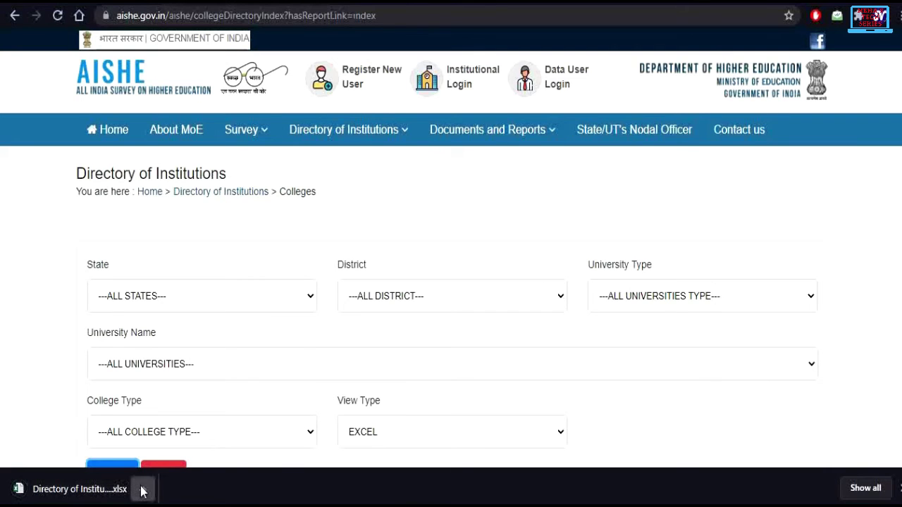
Open the downloaded Directory of Institution - College workbook from its folder and look through its rows
{"action": "left_click", "coordinate": [142, 488]}
{"action": "left_click", "coordinate": [157, 440]}
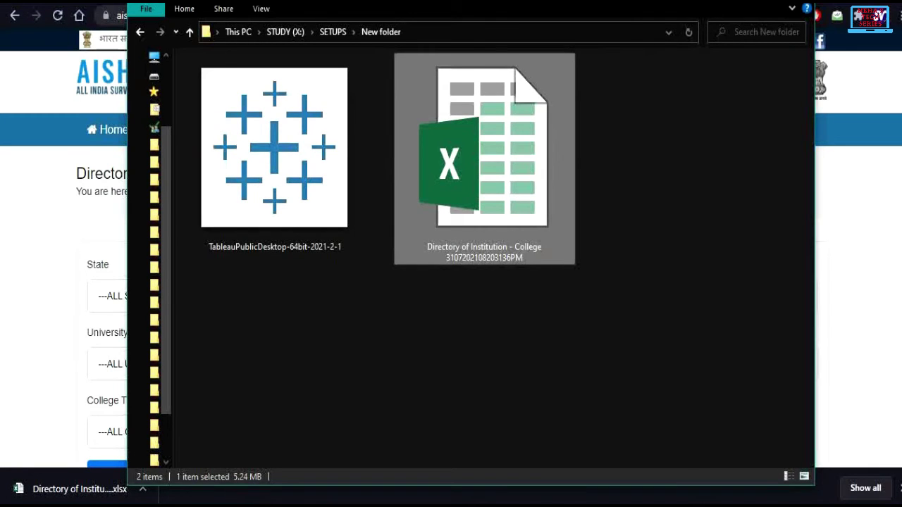
{"action": "key", "text": "super+Up"}
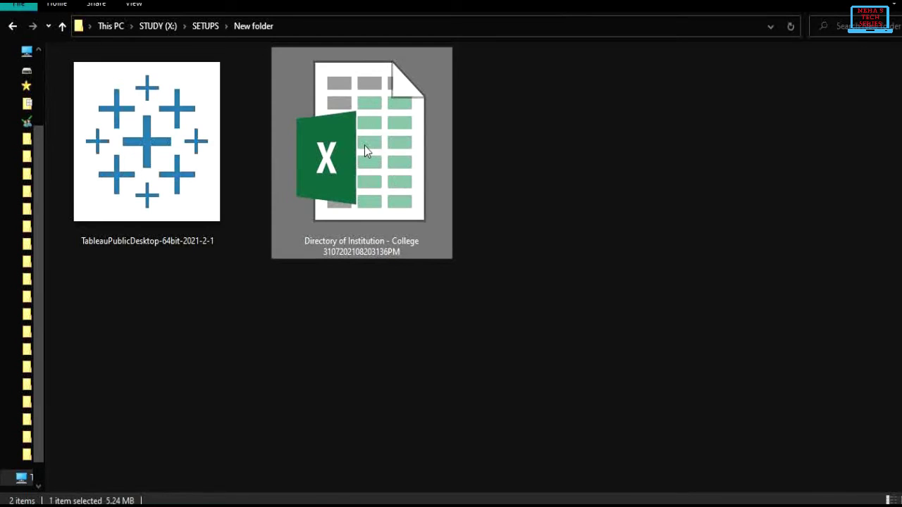
{"action": "double_click", "coordinate": [364, 145]}
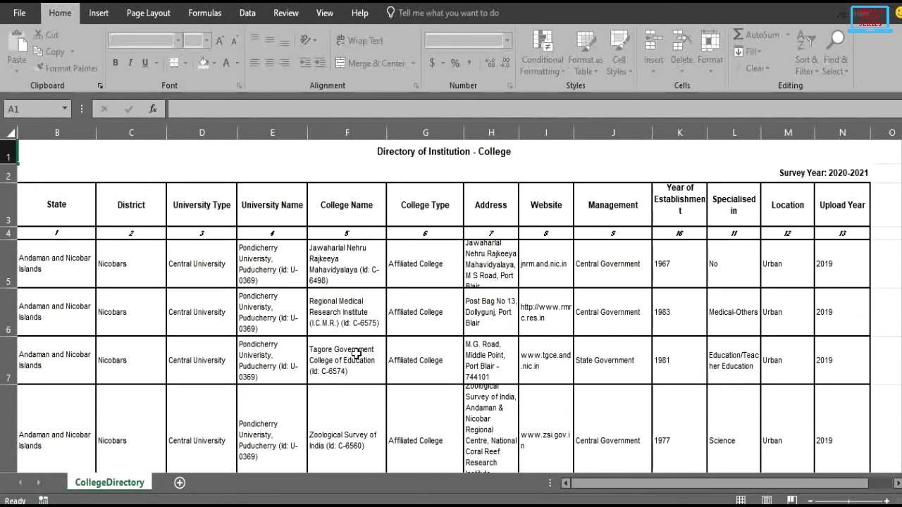
{"action": "scroll", "coordinate": [356, 355], "scroll_direction": "down", "scroll_amount": 20}
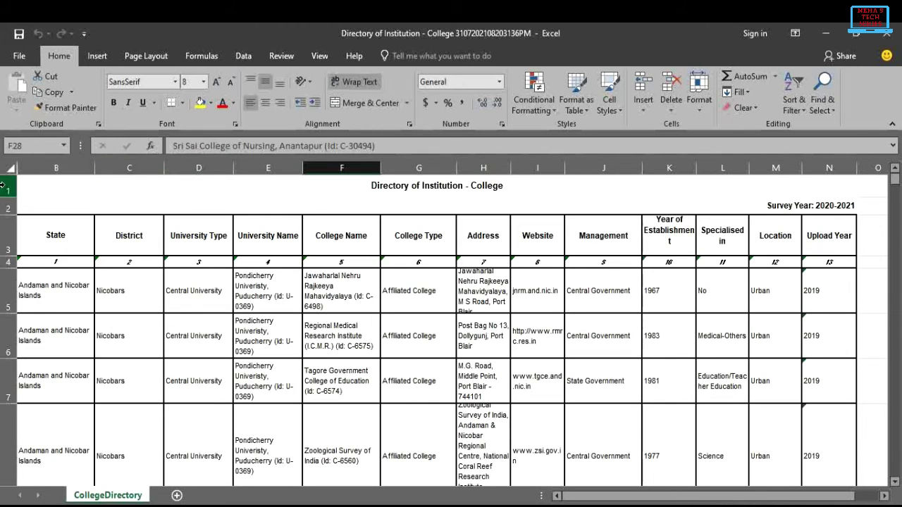
Delete rows 1 and 2, which hold the directory title and survey year above the column headers
{"action": "left_click_drag", "start_coordinate": [3, 184], "coordinate": [3, 204]}
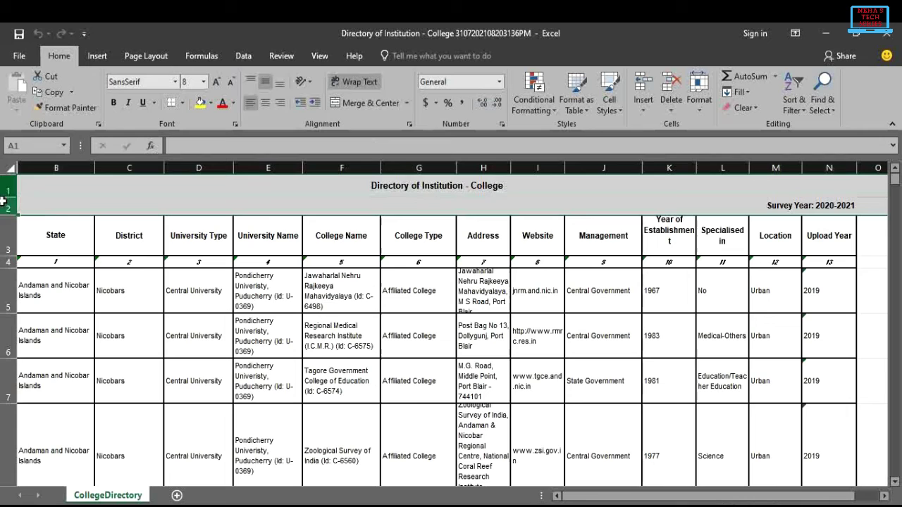
{"action": "right_click", "coordinate": [6, 179]}
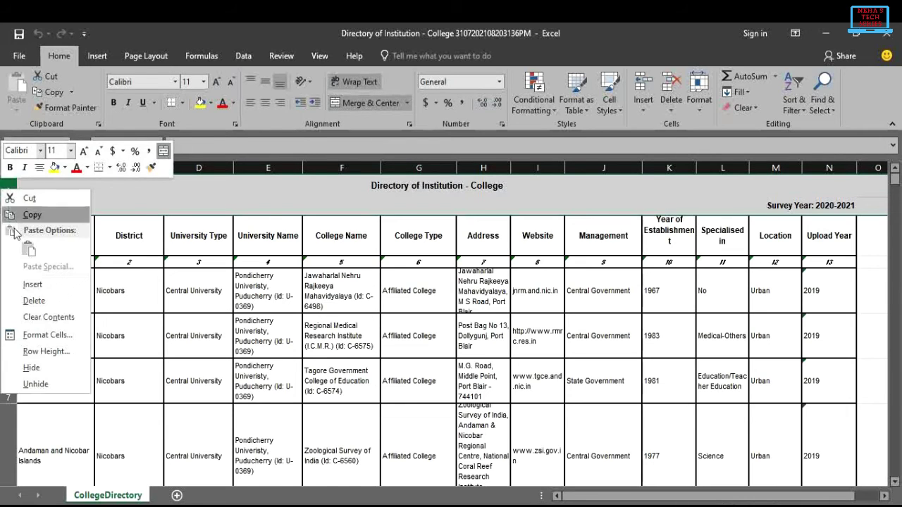
{"action": "left_click", "coordinate": [29, 300]}
Delete the "Generated On" row below the last college record at the end of the sheet
{"action": "left_click_drag", "start_coordinate": [898, 273], "coordinate": [899, 472]}
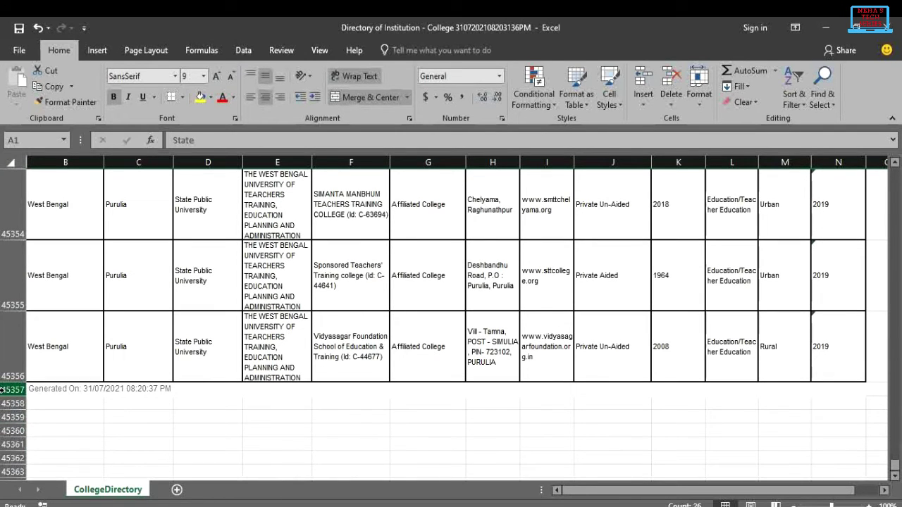
{"action": "right_click", "coordinate": [3, 389]}
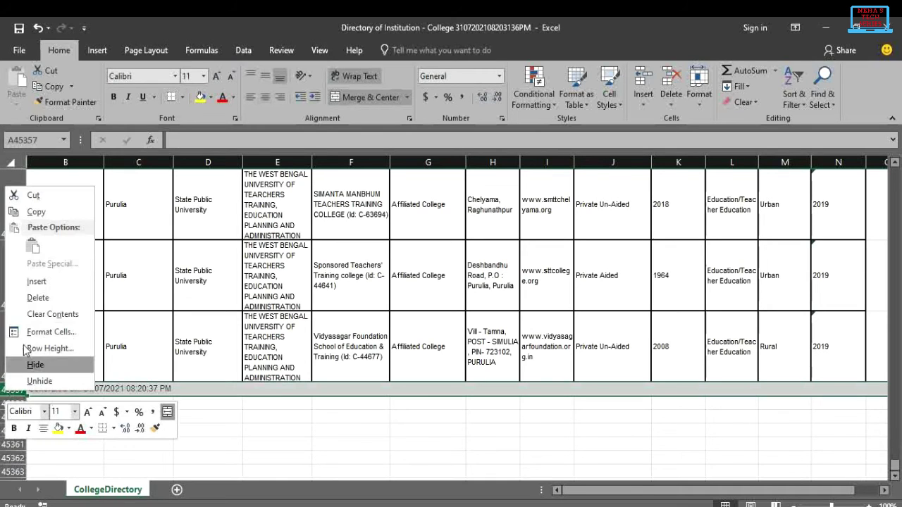
{"action": "left_click", "coordinate": [38, 298]}
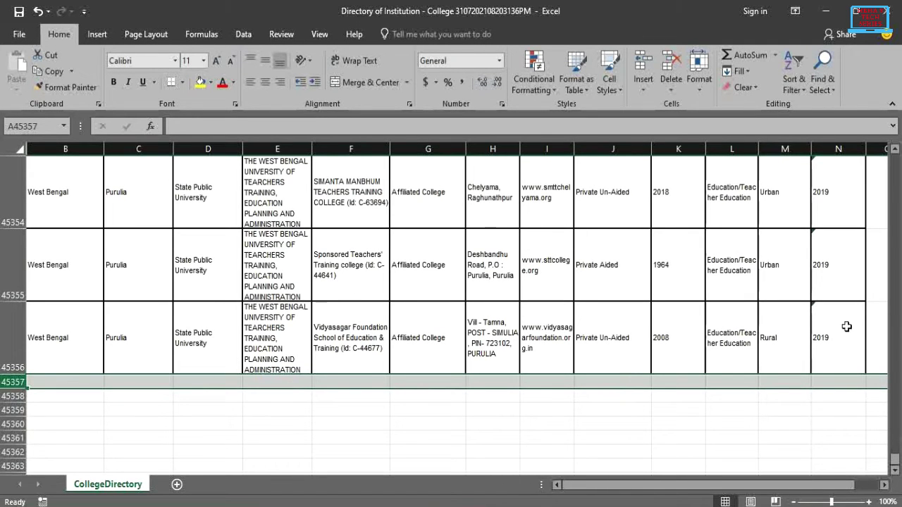
Save the cleaned college directory workbook and close it
{"action": "left_click_drag", "start_coordinate": [896, 458], "coordinate": [762, 179]}
{"action": "scroll", "coordinate": [762, 179], "scroll_direction": "down", "scroll_amount": 1}
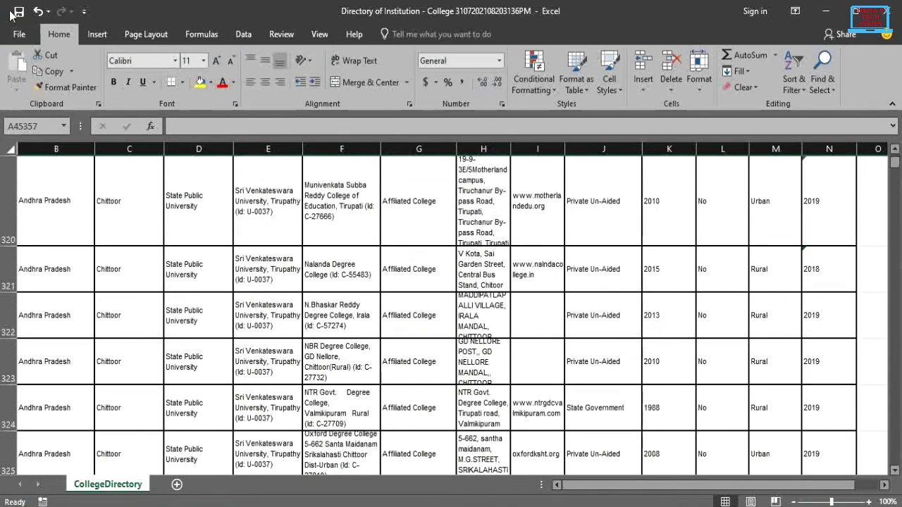
{"action": "left_click", "coordinate": [884, 13]}
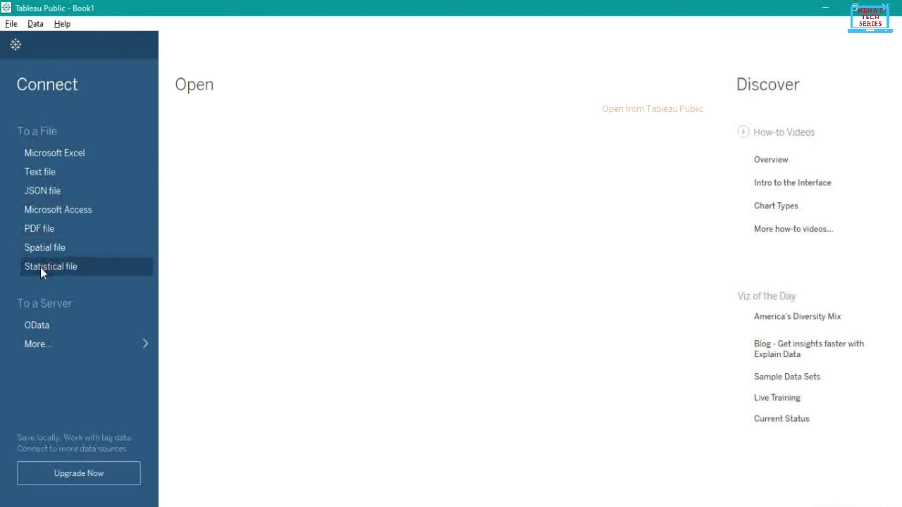
In Tableau Public, connect to the Microsoft Excel file Directory of Institution - College from the SETUPS New folder
{"action": "left_click", "coordinate": [64, 151]}
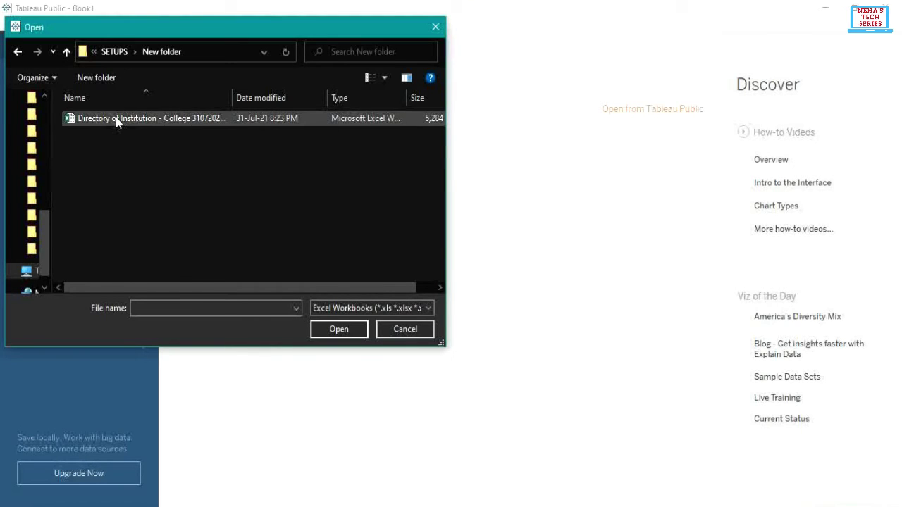
{"action": "left_click", "coordinate": [115, 117]}
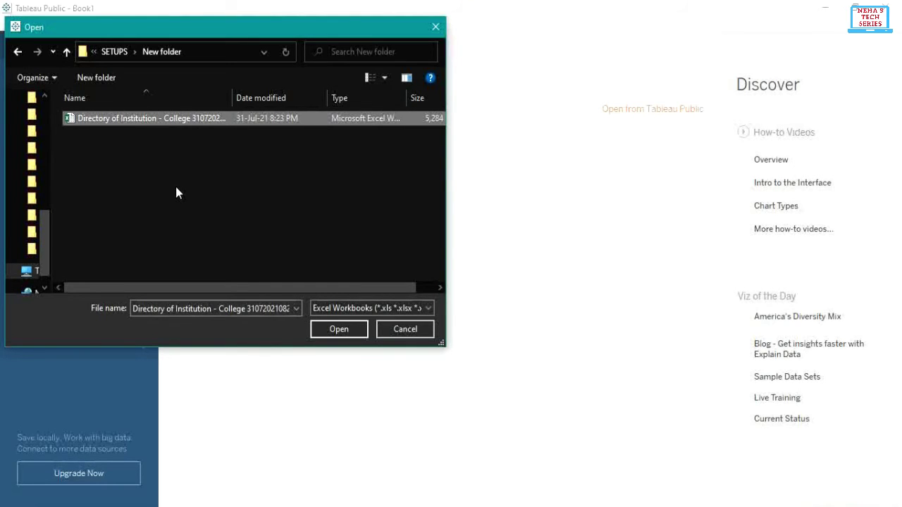
{"action": "left_click", "coordinate": [316, 328]}
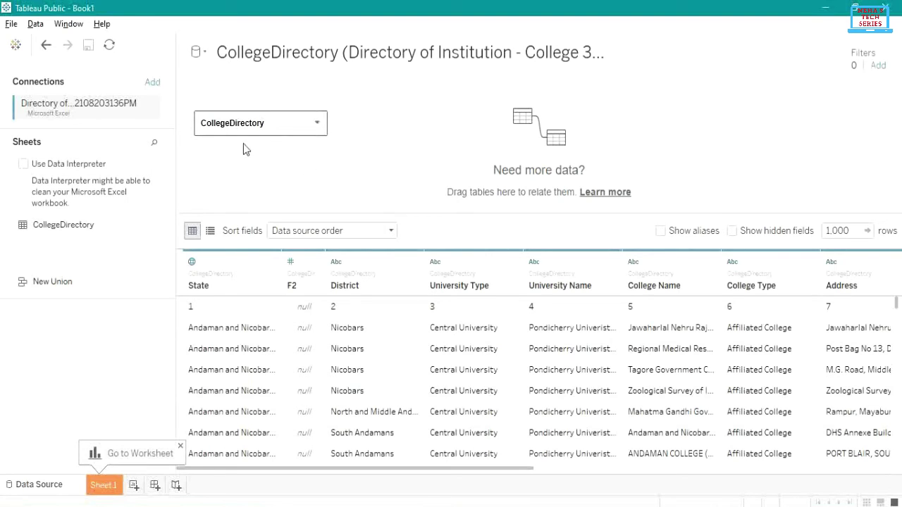
{"action": "left_click", "coordinate": [317, 124]}
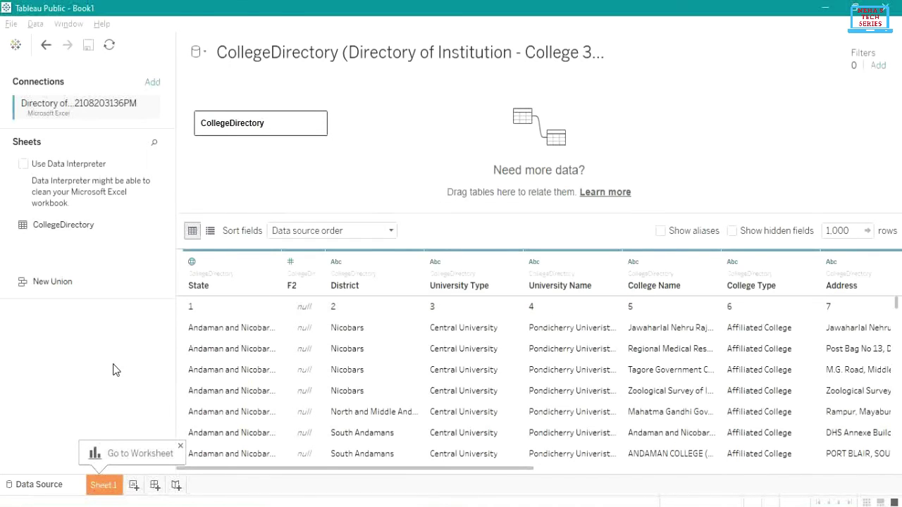
On Sheet 1, move the College Type field from the dimensions to the measures as a distinct count
{"action": "left_click", "coordinate": [102, 484]}
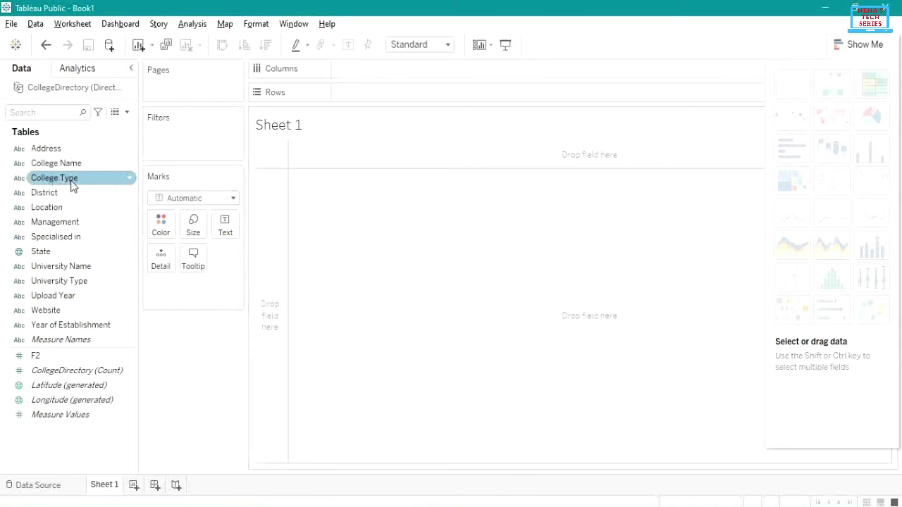
{"action": "left_click_drag", "start_coordinate": [73, 182], "coordinate": [51, 366]}
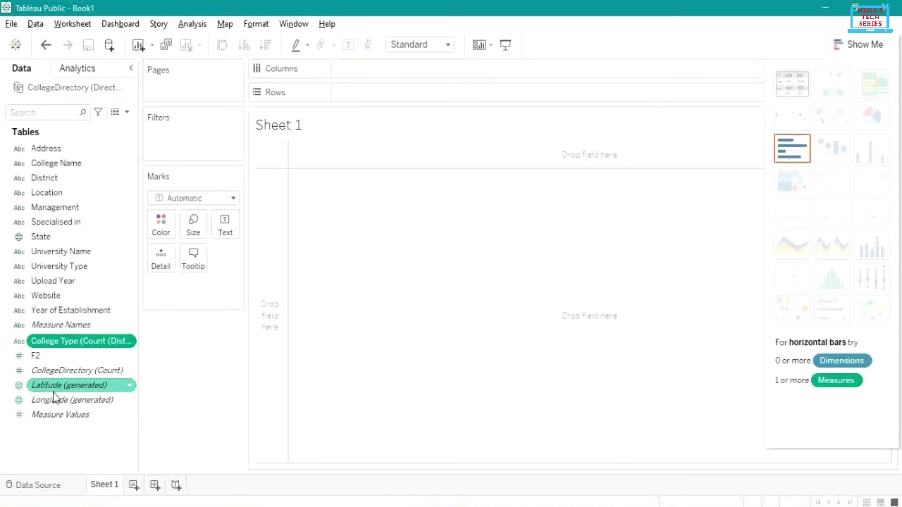
{"action": "left_click", "coordinate": [84, 342], "text": "ctrl"}
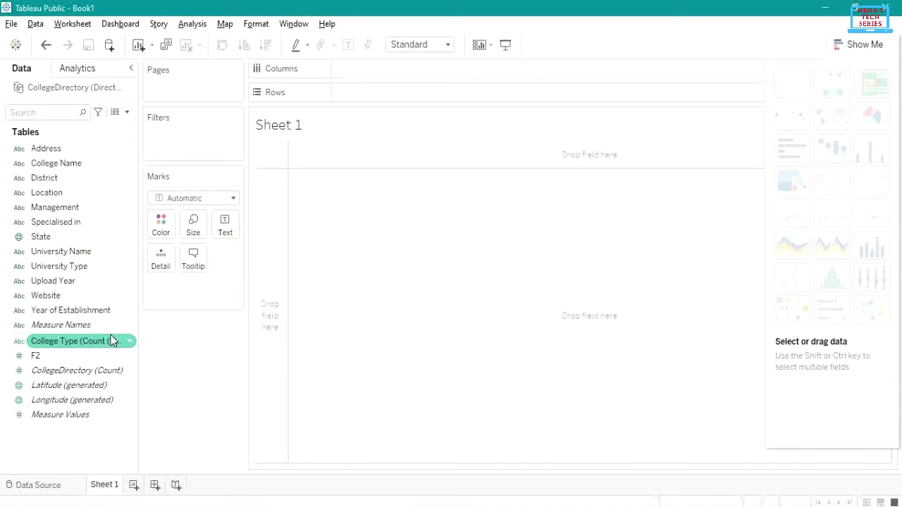
{"action": "left_click", "coordinate": [113, 329]}
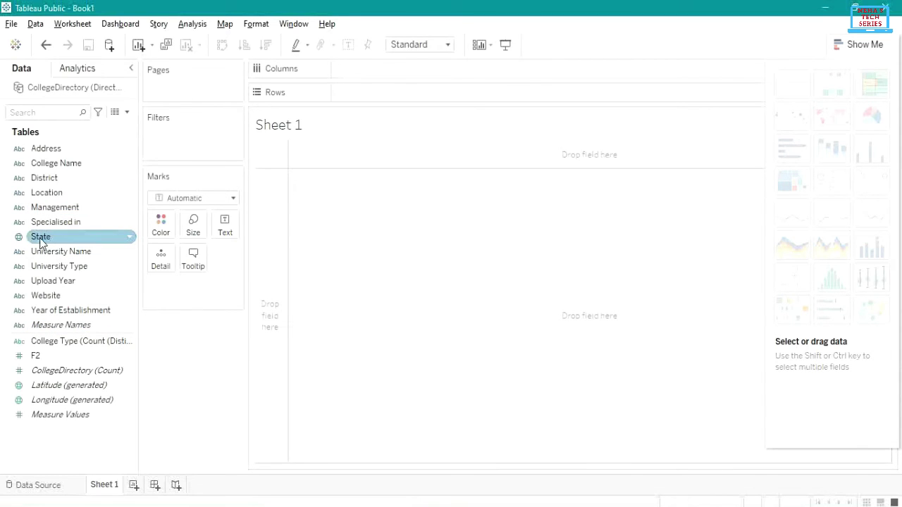
Build a bar chart with State on Columns and the distinct count of College Type on Rows, and inspect Chhattisgarh's bar
{"action": "left_click_drag", "start_coordinate": [40, 241], "coordinate": [354, 73]}
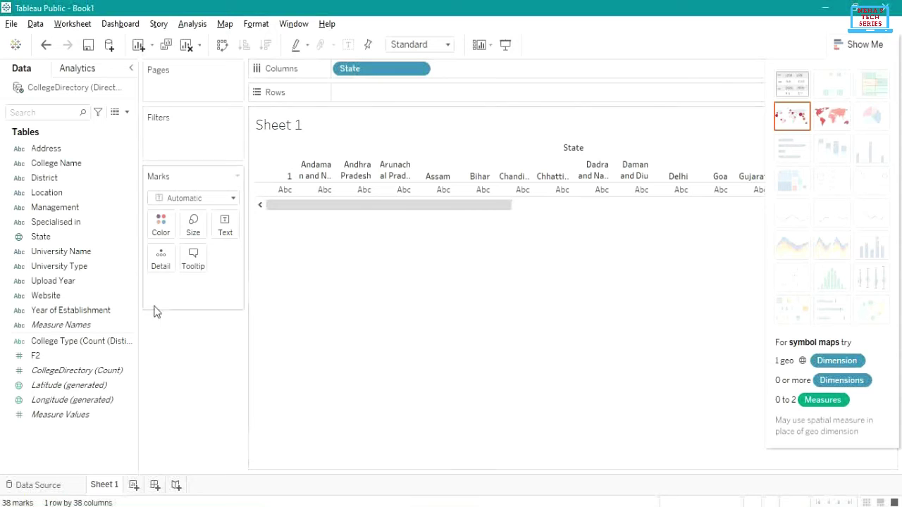
{"action": "left_click_drag", "start_coordinate": [81, 350], "coordinate": [365, 100]}
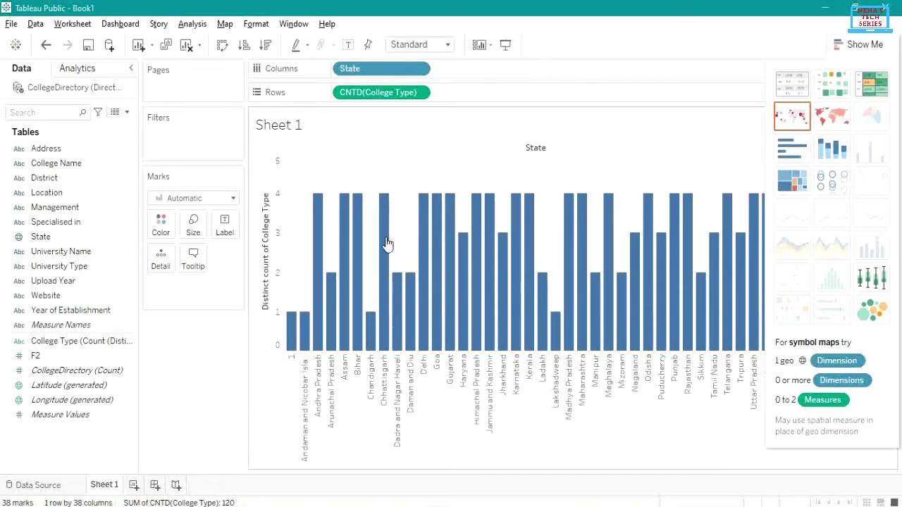
{"action": "mouse_move", "coordinate": [384, 249]}
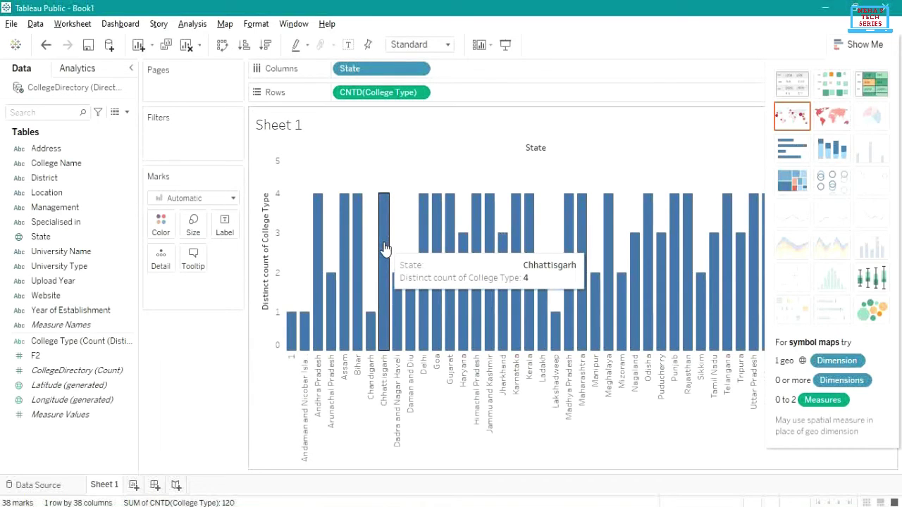